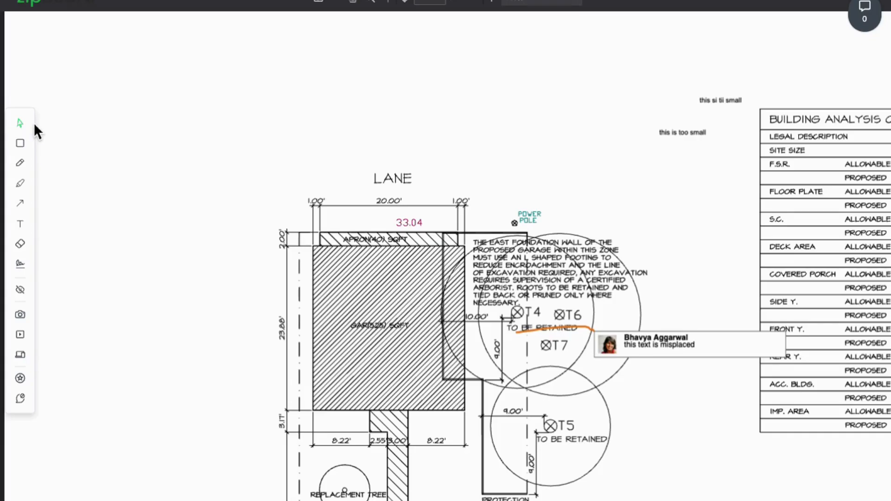
# - Draw a rectangle around the LANE label and post the comment "Testing" on it
pyautogui.moveTo(33, 121)
pyautogui.mouseDown()
pyautogui.moveTo(155, 124)
pyautogui.moveTo(36, 130)
pyautogui.mouseUp()
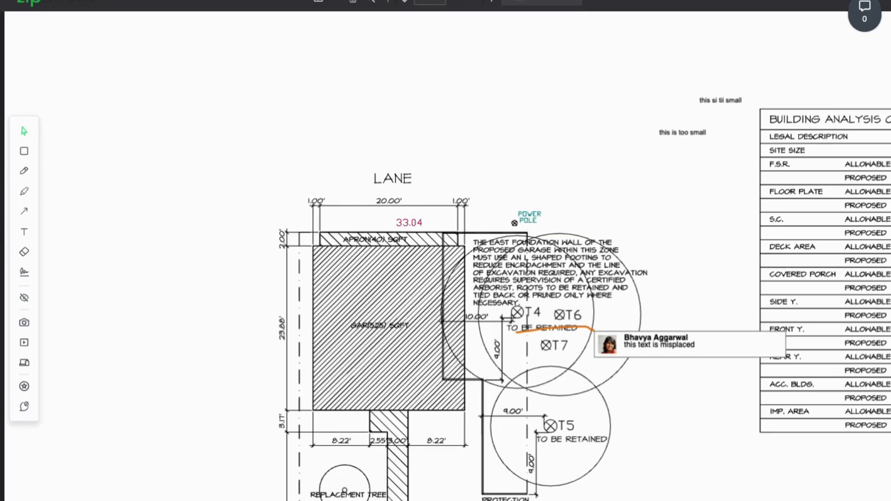
pyautogui.click(29, 155)
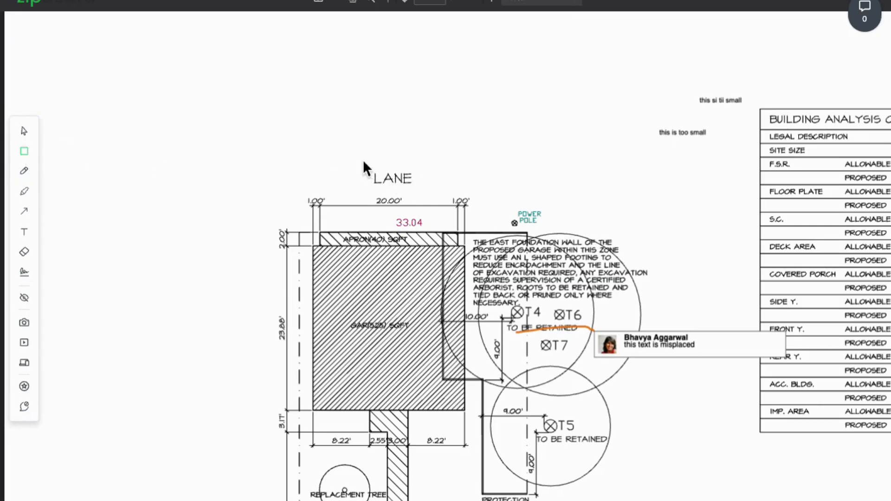
pyautogui.moveTo(357, 159)
pyautogui.mouseDown()
pyautogui.moveTo(430, 185)
pyautogui.moveTo(477, 221)
pyautogui.mouseUp()
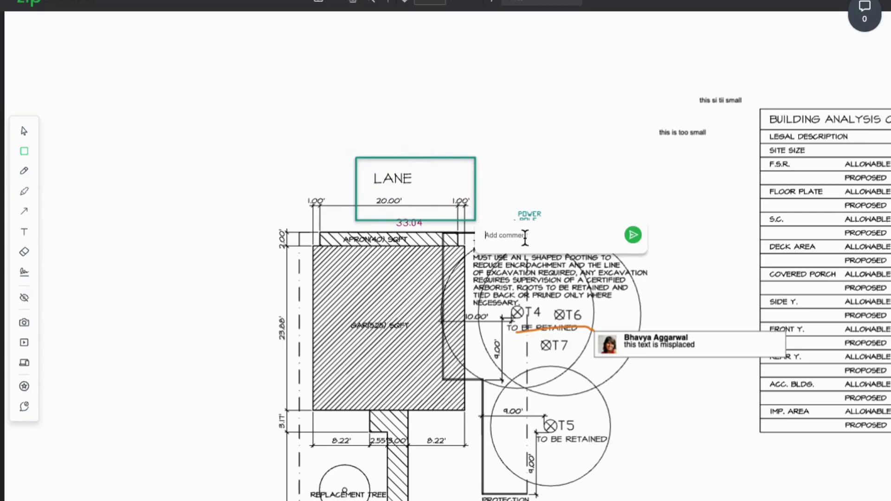
pyautogui.write('Testing')
pyautogui.click(640, 239)
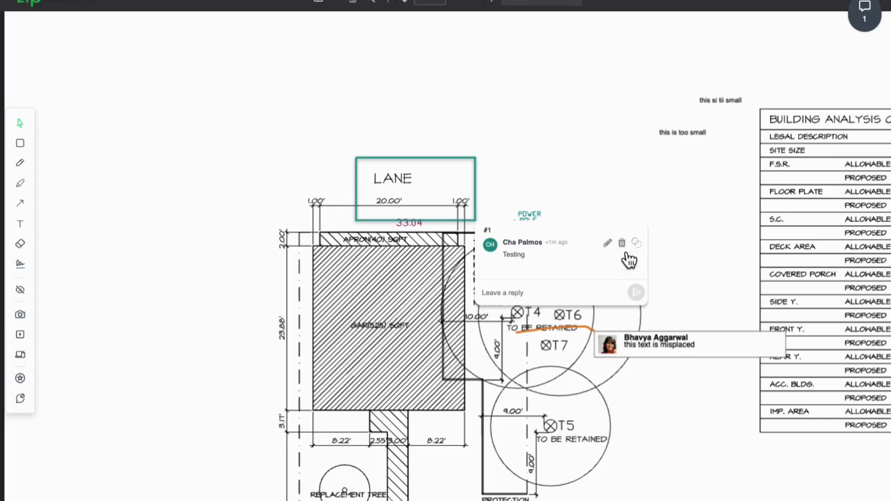
pyautogui.click(641, 248)
# - Circle the 1.00' dimension left of LANE with a thick pencil stroke, comment "Pencil", and move the comment box to blank space west of the plan
pyautogui.click(25, 160)
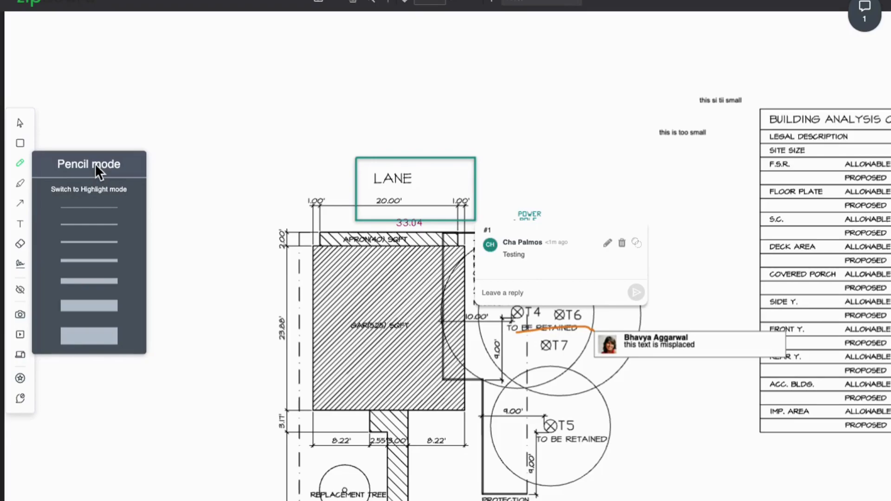
pyautogui.click(94, 281)
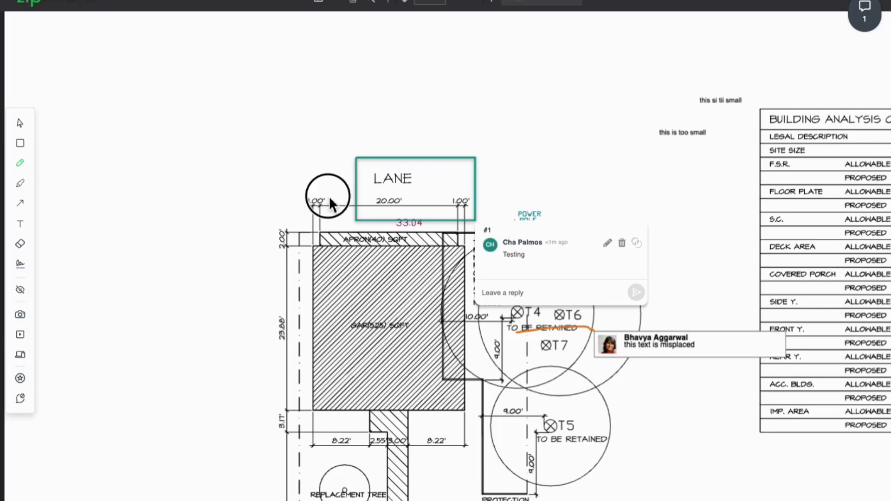
pyautogui.moveTo(300, 202)
pyautogui.mouseDown()
pyautogui.moveTo(338, 207)
pyautogui.moveTo(309, 195)
pyautogui.mouseUp()
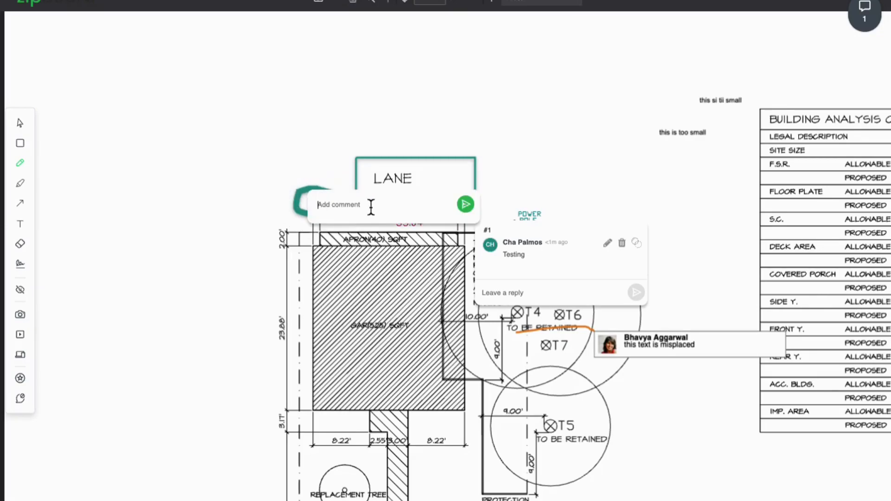
pyautogui.write('Pencil')
pyautogui.click(465, 205)
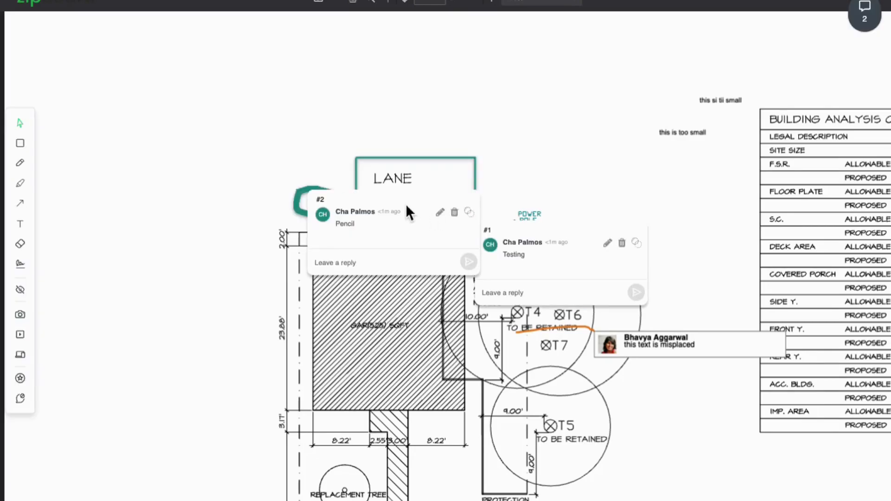
pyautogui.moveTo(418, 199); pyautogui.dragTo(550, 102)
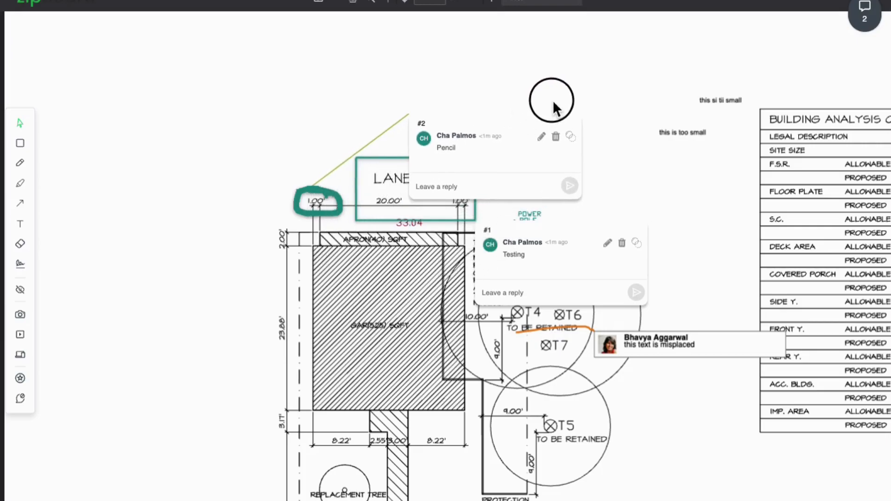
pyautogui.moveTo(477, 121); pyautogui.dragTo(94, 124)
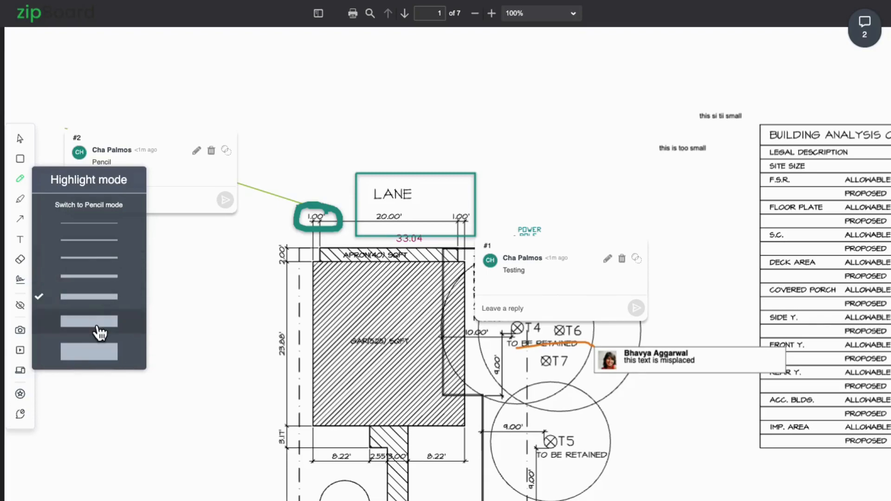
# - Highlight the GAR(525) SQFT area with the thickest stroke and post the comment "Hihglight"
pyautogui.click(91, 355)
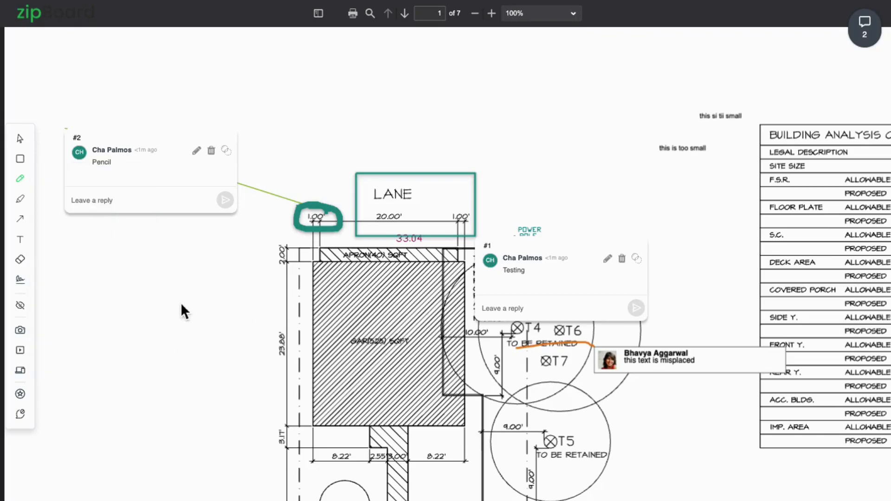
pyautogui.moveTo(349, 340); pyautogui.dragTo(458, 360)
pyautogui.moveTo(277, 320)
pyautogui.mouseDown()
pyautogui.moveTo(415, 320)
pyautogui.moveTo(420, 331)
pyautogui.mouseUp()
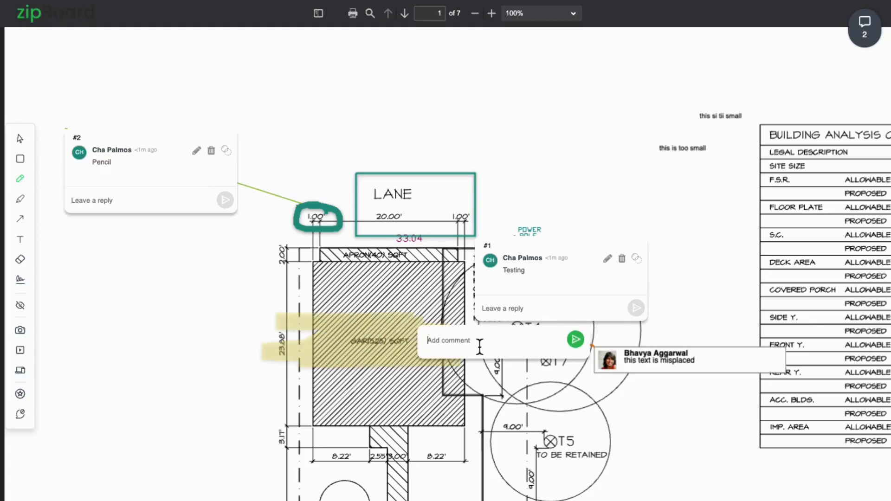
pyautogui.write('Hihglight')
pyautogui.click(576, 340)
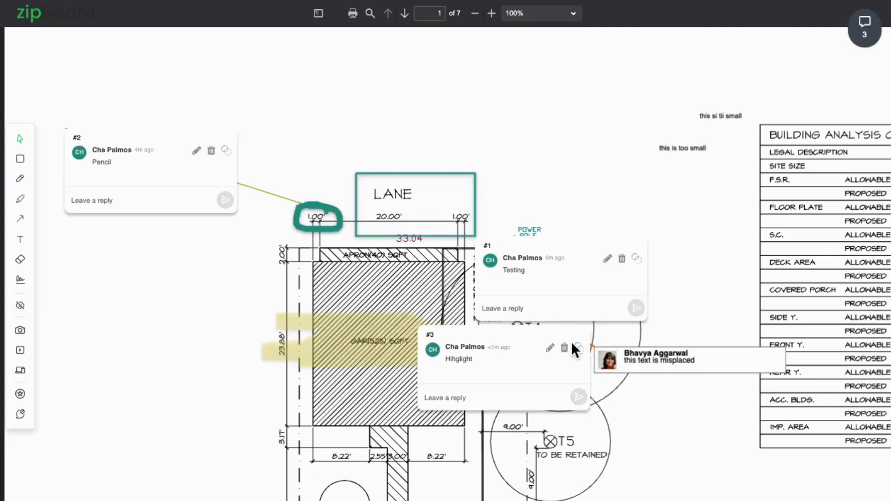
# - Draw an arrow pointing to the 2.00' dimension beside the apron and post the comment "Arrow"
pyautogui.click(26, 207)
pyautogui.click(22, 176)
pyautogui.click(28, 227)
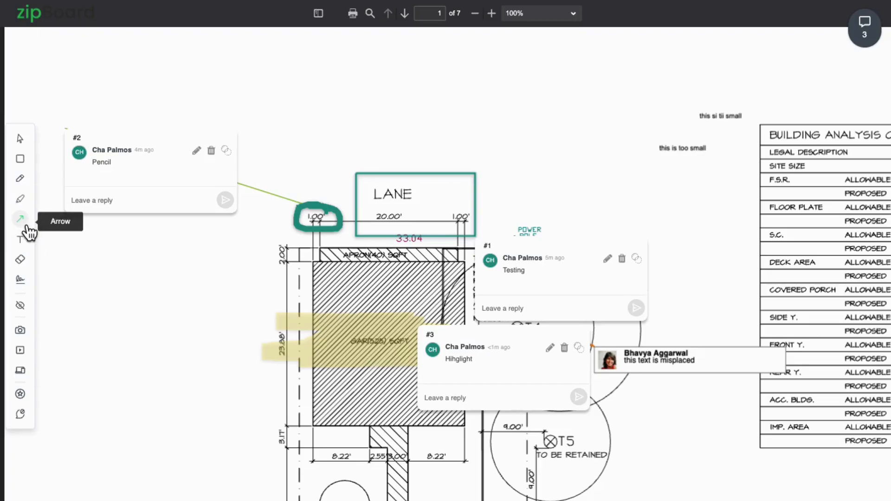
pyautogui.moveTo(279, 260); pyautogui.dragTo(149, 330)
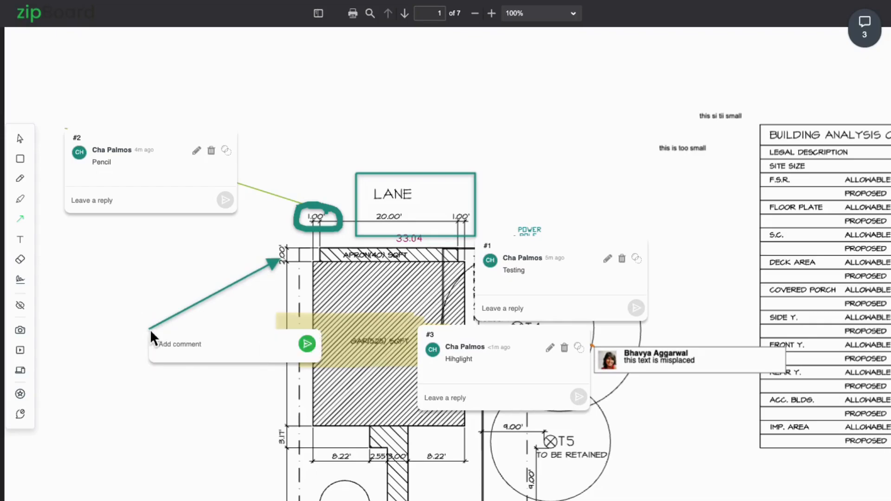
pyautogui.write('Arrow')
pyautogui.click(307, 344)
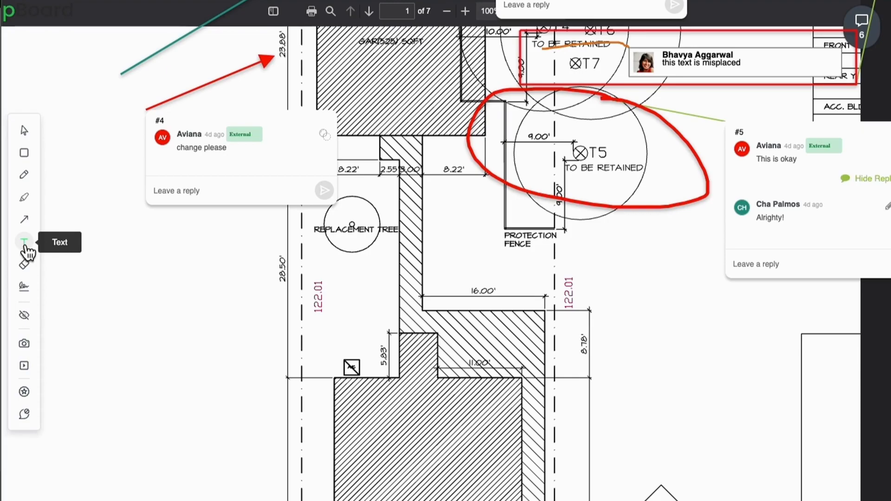
# - Add the text "Text Annotation" in the blank area west of the replacement tree and move it closer to the 28.50' dimension
pyautogui.click(25, 242)
pyautogui.click(105, 249)
pyautogui.write('Text Annotation')
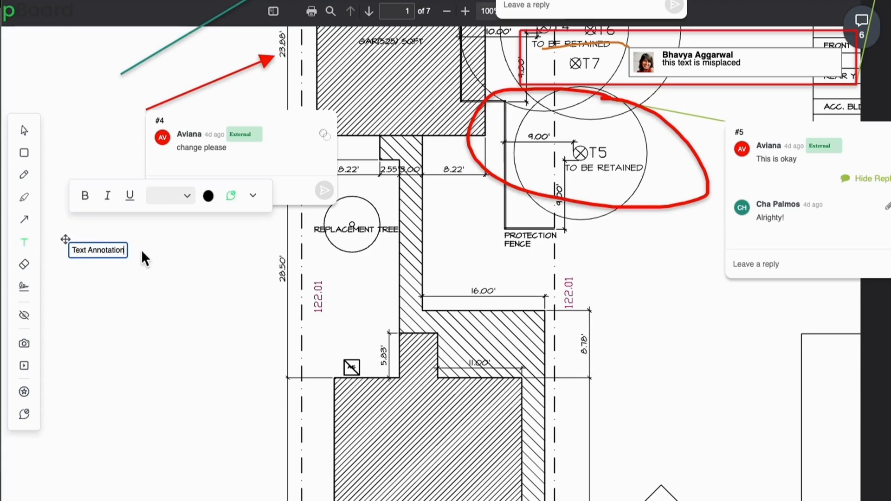
pyautogui.click(179, 244)
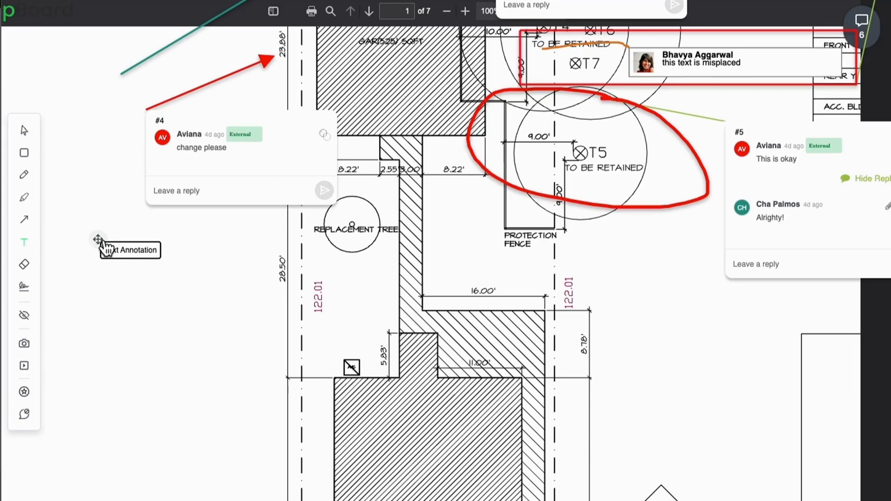
pyautogui.click(98, 239)
pyautogui.moveTo(98, 240)
pyautogui.mouseDown()
pyautogui.moveTo(183, 307)
pyautogui.moveTo(167, 260)
pyautogui.moveTo(179, 294)
pyautogui.mouseUp()
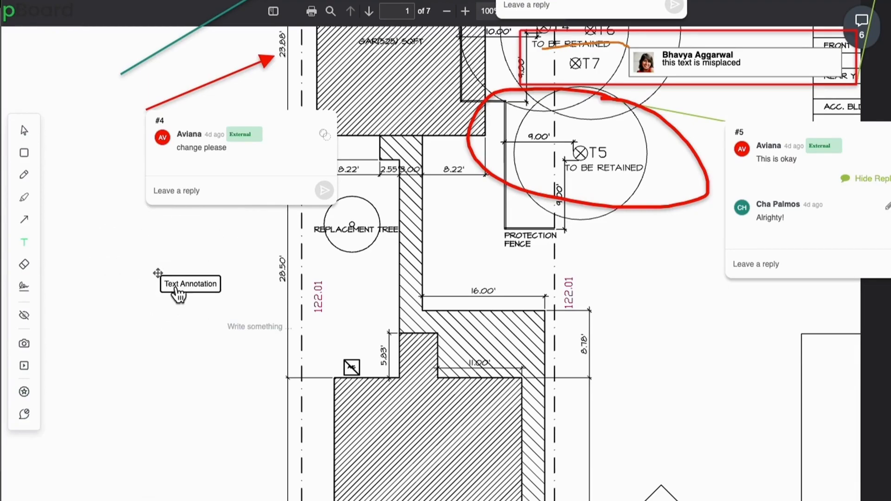
# - Make the word "Text" in the text annotation bold, italic and underlined, with a font size of 18px
pyautogui.doubleClick(177, 288)
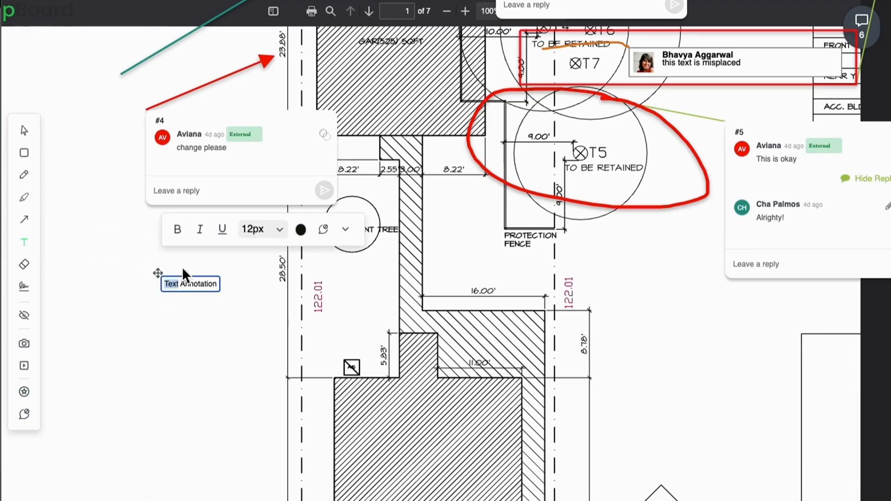
pyautogui.click(178, 231)
pyautogui.click(200, 231)
pyautogui.click(224, 232)
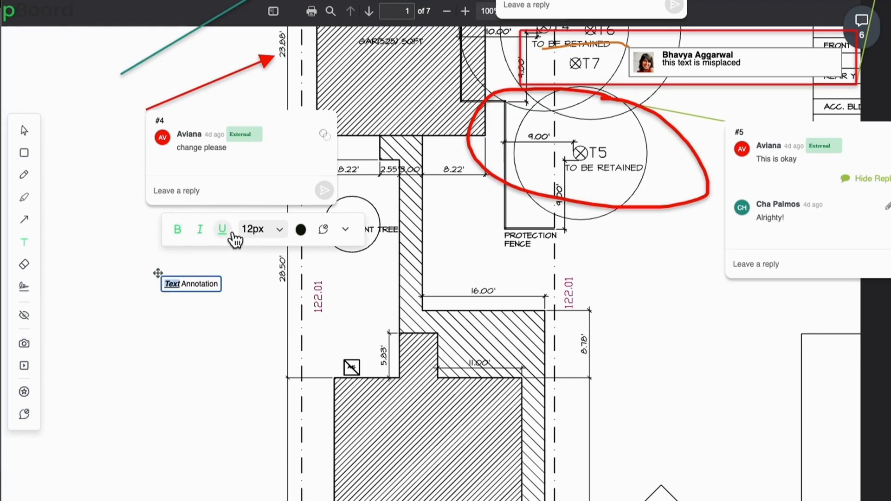
pyautogui.click(261, 229)
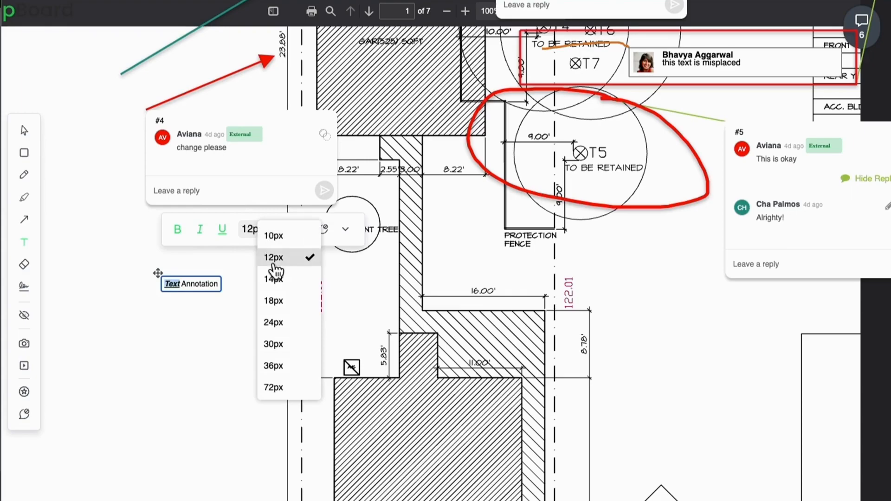
pyautogui.click(283, 310)
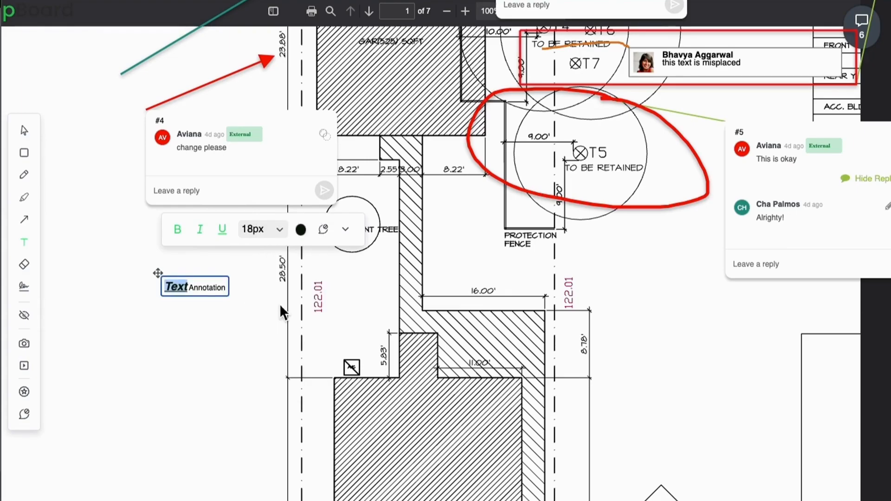
# - Colour the word "Text" green with RGB 107, 189, 85
pyautogui.click(301, 230)
pyautogui.click(308, 342)
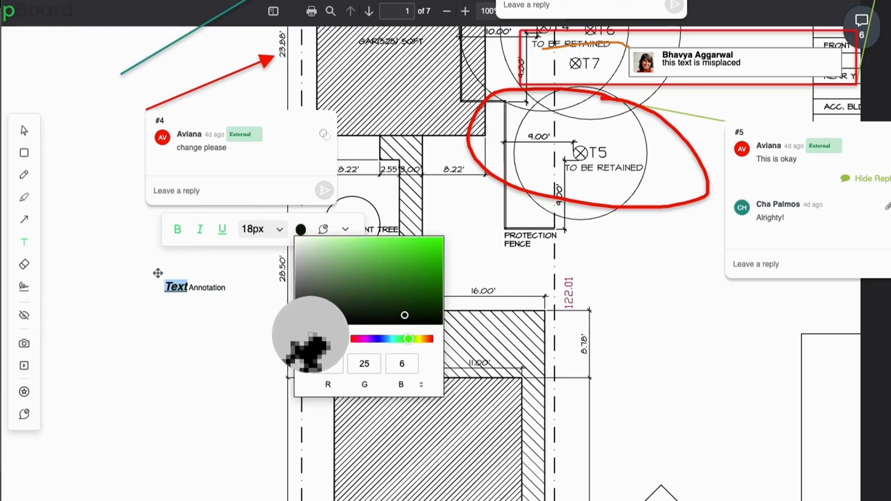
pyautogui.click(372, 259)
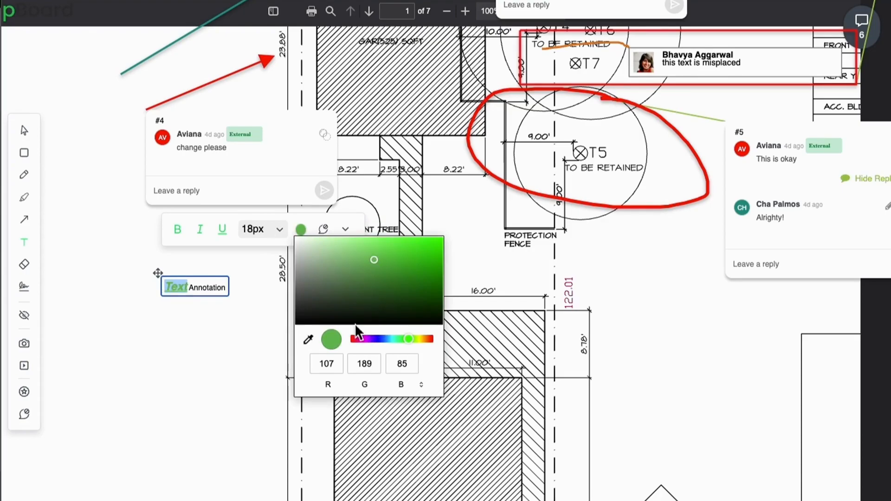
# - Set the word "Text" to Calibri with strikethrough and a highlight, and finish text editing without adding another note
pyautogui.click(345, 229)
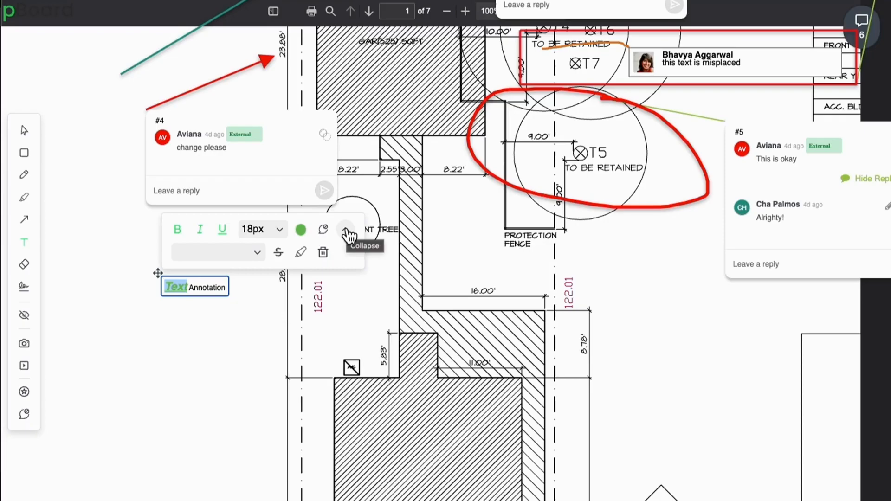
pyautogui.click(258, 253)
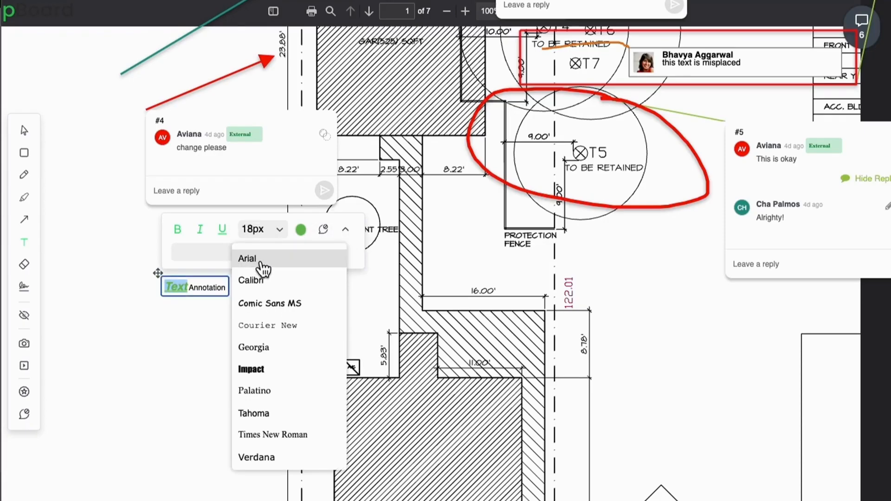
pyautogui.click(260, 280)
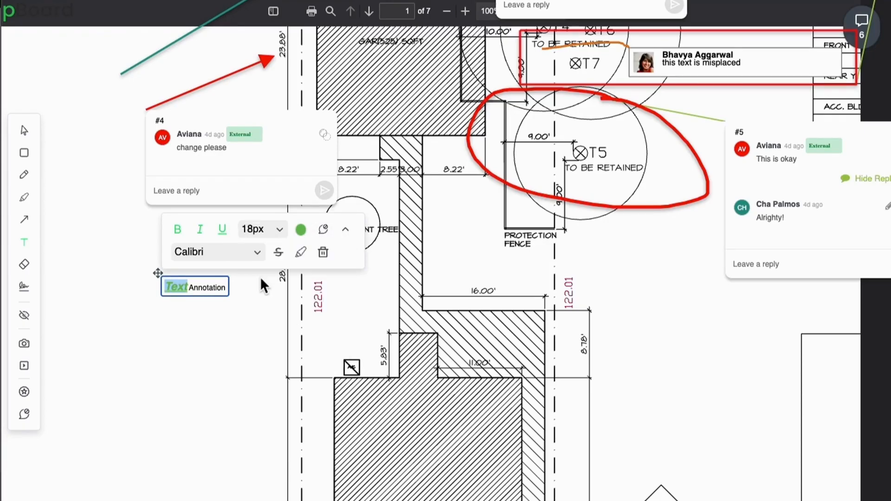
pyautogui.click(282, 259)
pyautogui.click(261, 326)
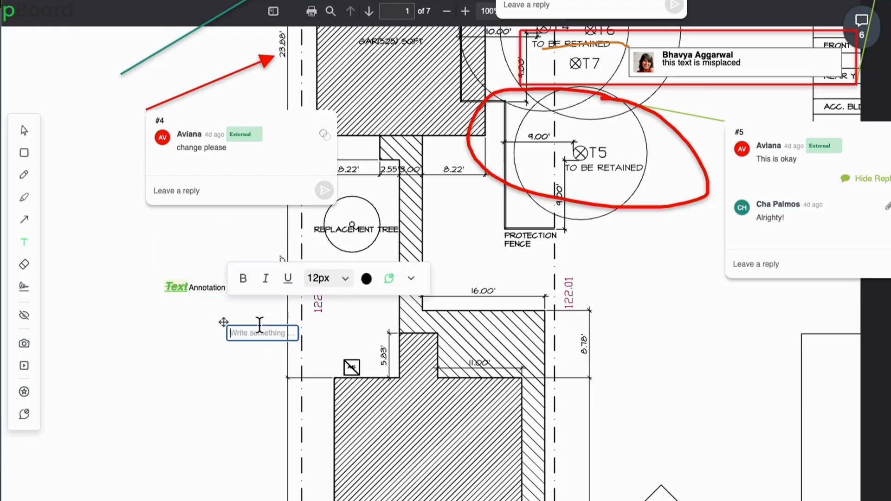
pyautogui.click(26, 244)
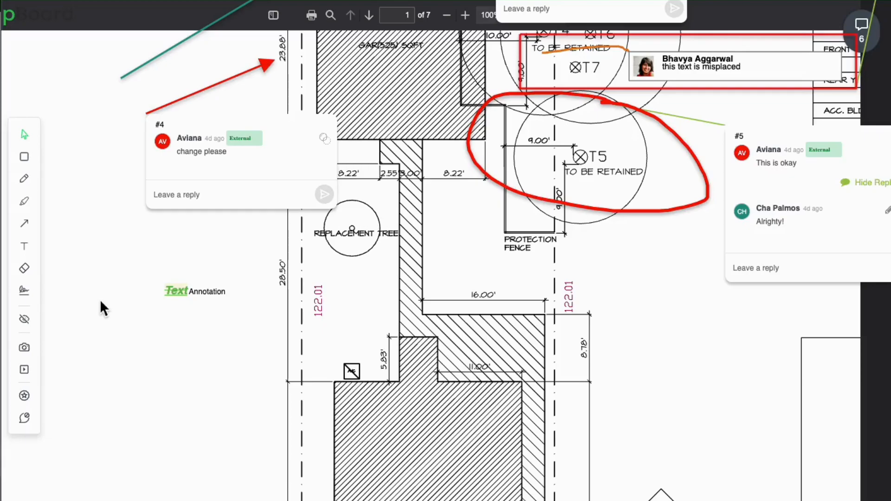
# - Place the saved SHOP DRAWING / SUBMITTAL REVIEW signature stamp on the plan below the protection fence
pyautogui.click(31, 275)
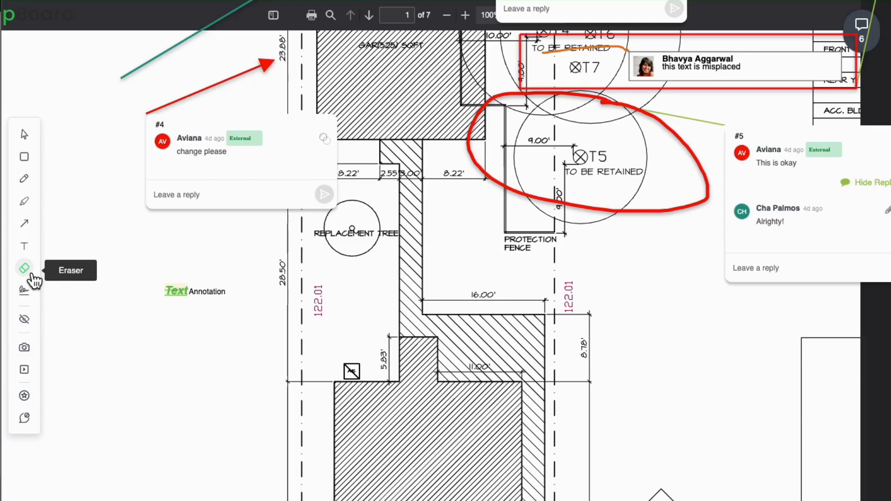
pyautogui.click(29, 291)
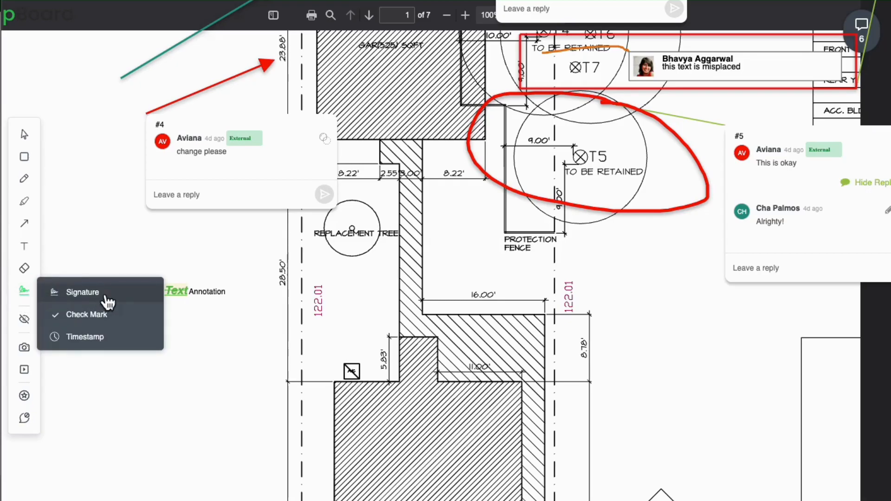
pyautogui.click(97, 302)
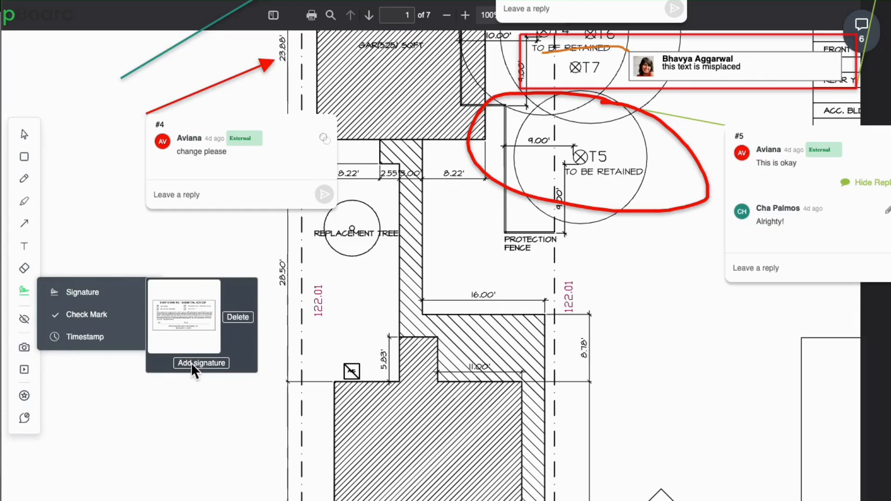
pyautogui.click(198, 326)
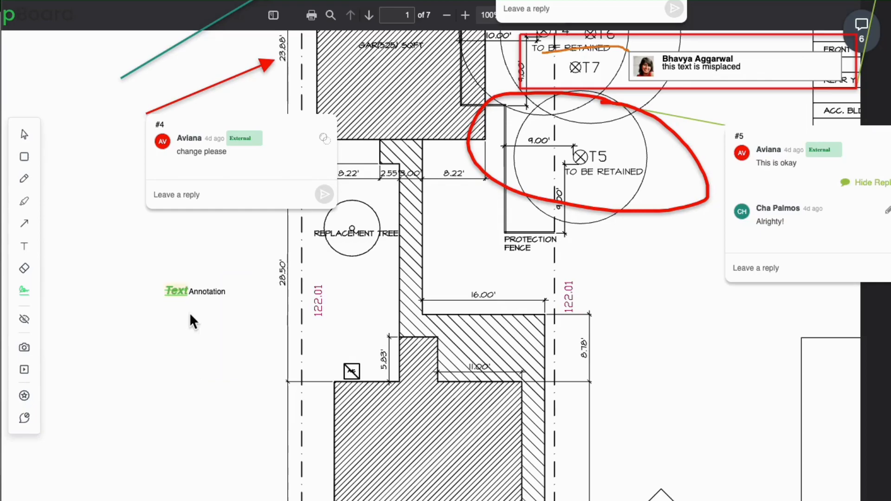
pyautogui.click(373, 295)
pyautogui.moveTo(407, 288)
pyautogui.mouseDown()
pyautogui.moveTo(509, 342)
pyautogui.moveTo(533, 397)
pyautogui.mouseUp()
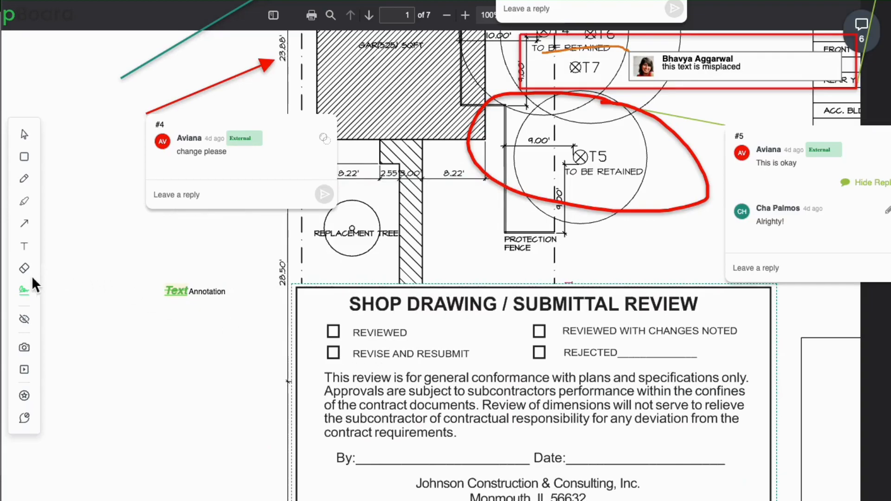
# - Add a check mark to the plan and move it onto the REVIEWED box of the review stamp
pyautogui.click(24, 291)
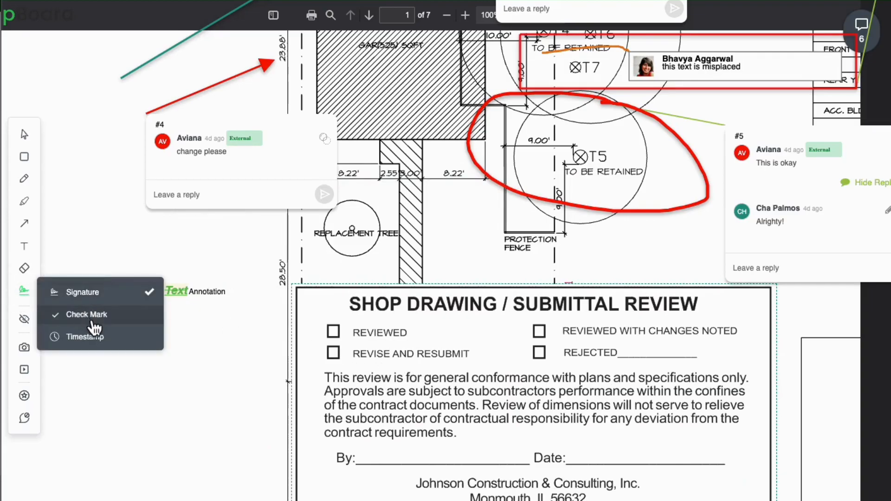
pyautogui.click(93, 320)
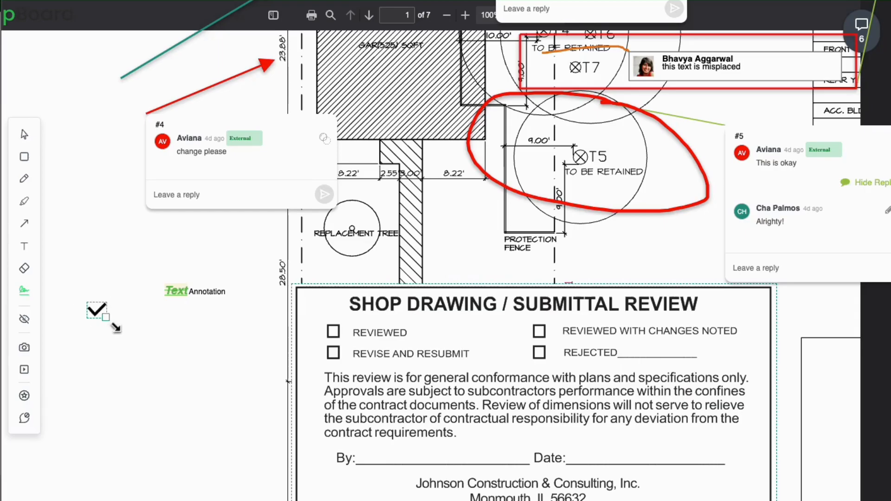
pyautogui.moveTo(110, 320)
pyautogui.mouseDown()
pyautogui.moveTo(159, 358)
pyautogui.moveTo(96, 312)
pyautogui.moveTo(122, 331)
pyautogui.moveTo(372, 346)
pyautogui.moveTo(335, 351)
pyautogui.moveTo(367, 342)
pyautogui.moveTo(357, 340)
pyautogui.mouseUp()
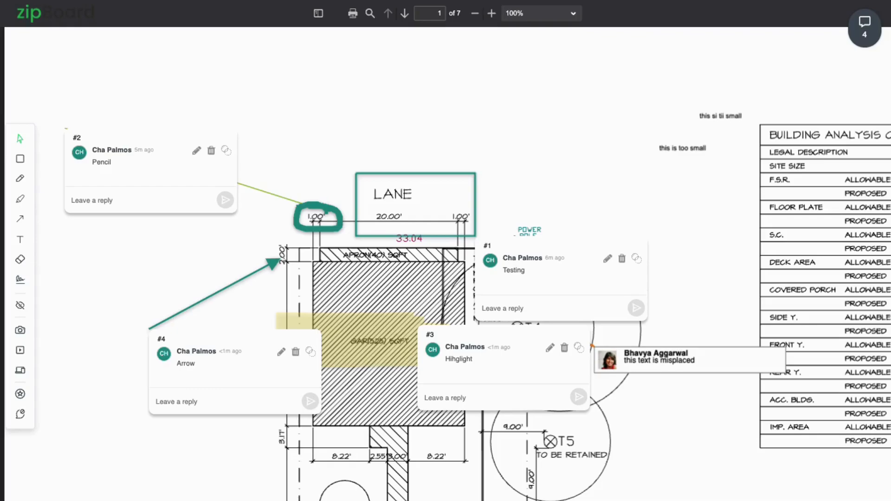
# - Erase the green arrow and the yellow highlight over the garage, together with their comments
pyautogui.click(20, 261)
pyautogui.click(277, 268)
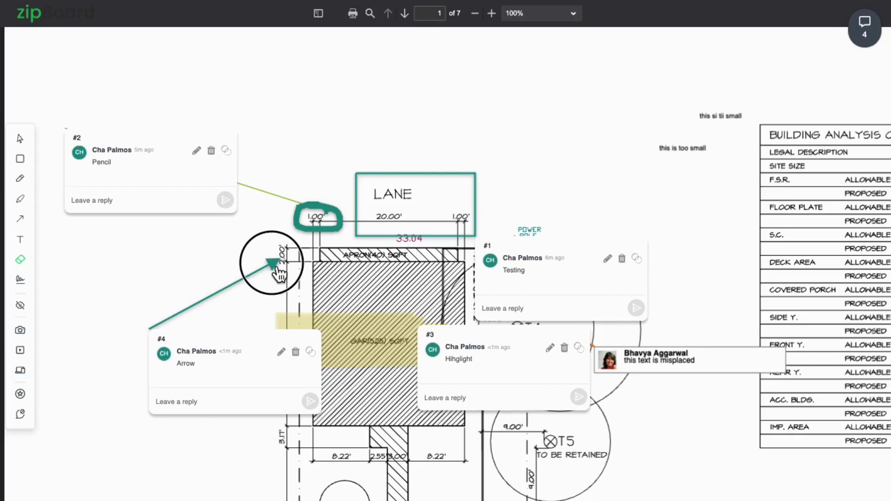
pyautogui.press('Delete')
pyautogui.click(341, 331)
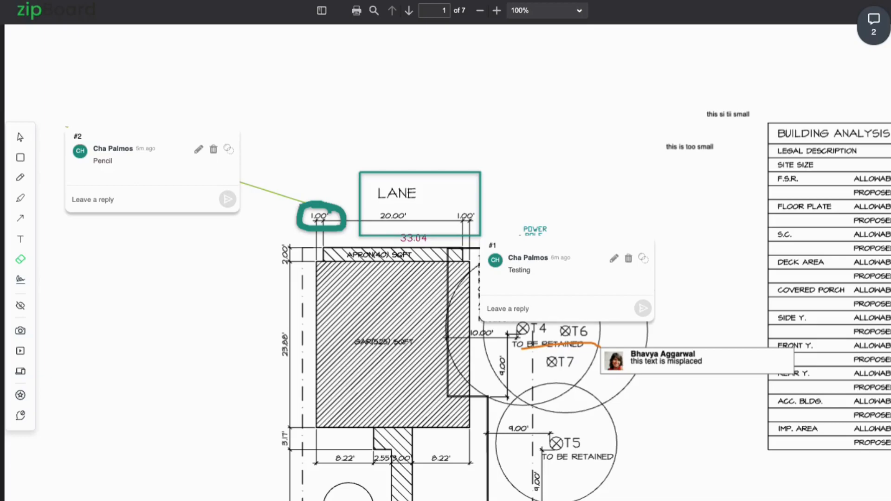
# - Hide all annotations and show them again, and open a screenshot of the plan for markup before closing it
pyautogui.click(21, 306)
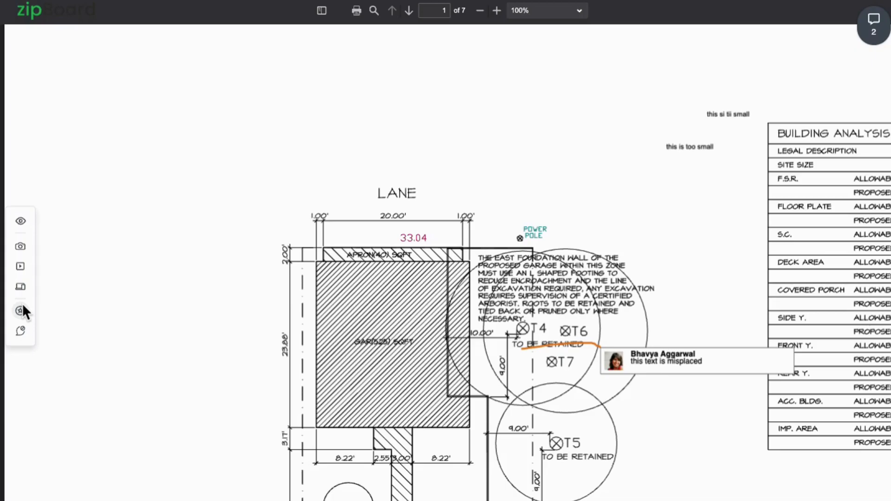
pyautogui.click(25, 227)
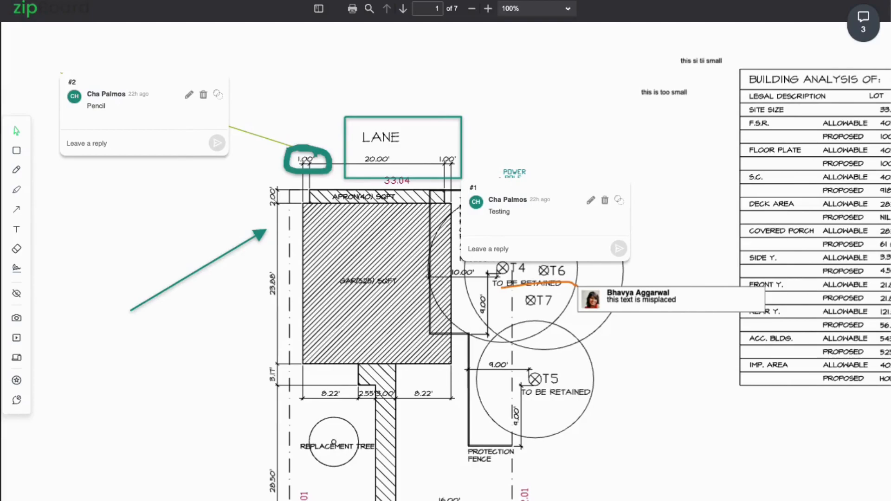
pyautogui.click(18, 320)
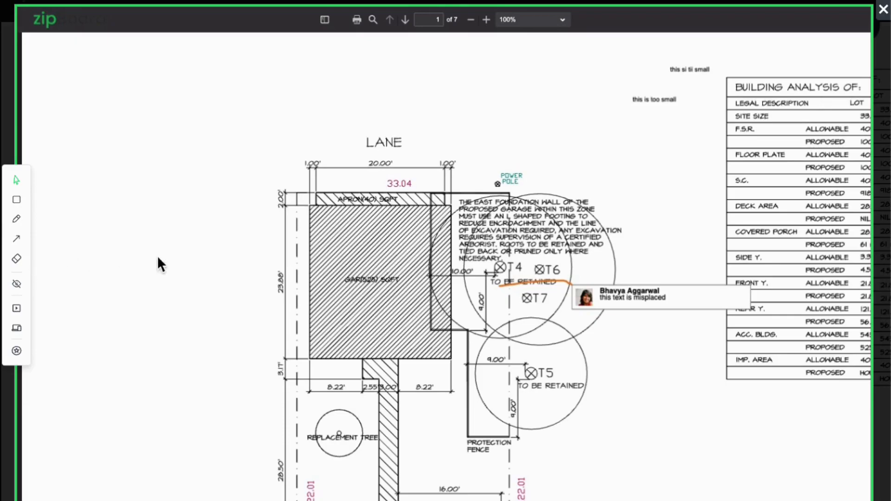
pyautogui.click(884, 12)
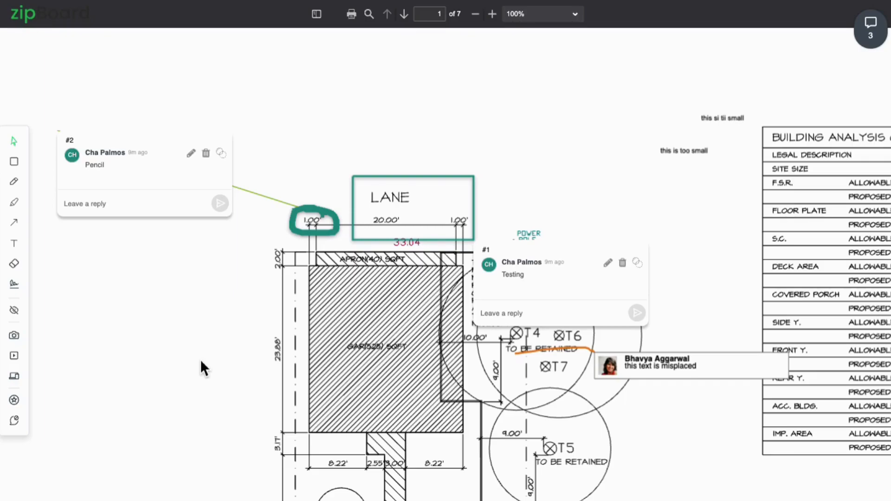
# - Preview the plan at iPhone 13 Pro Max size, 428 x 926, and look at the available review statuses
pyautogui.click(15, 375)
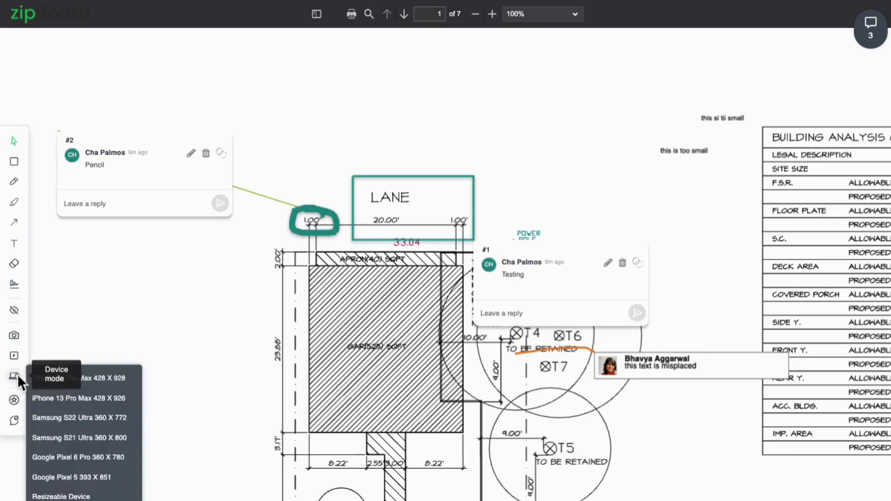
pyautogui.click(73, 399)
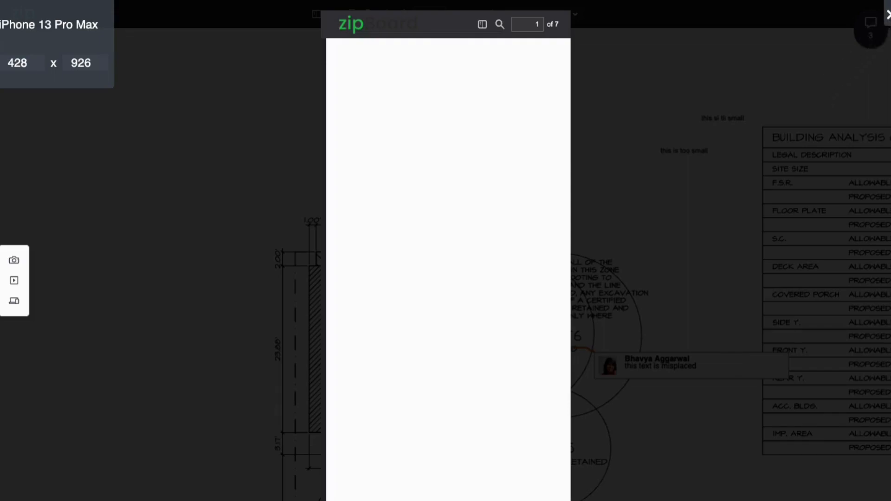
pyautogui.press('Escape')
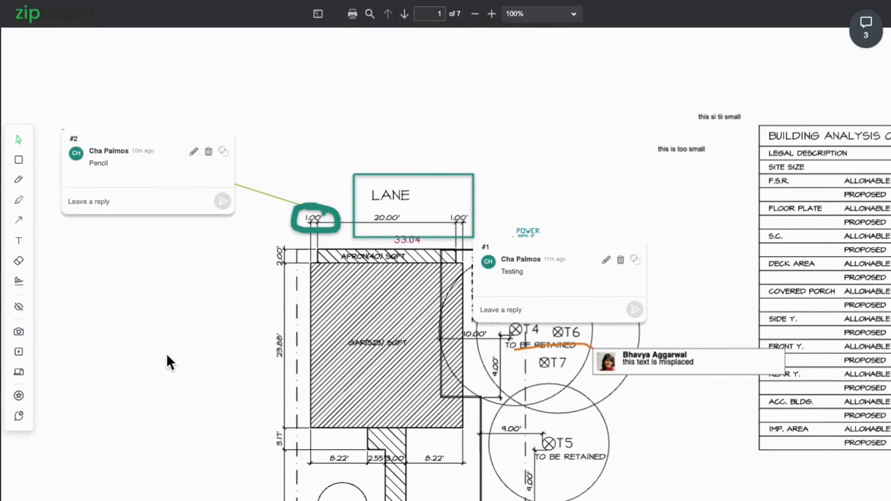
pyautogui.click(18, 396)
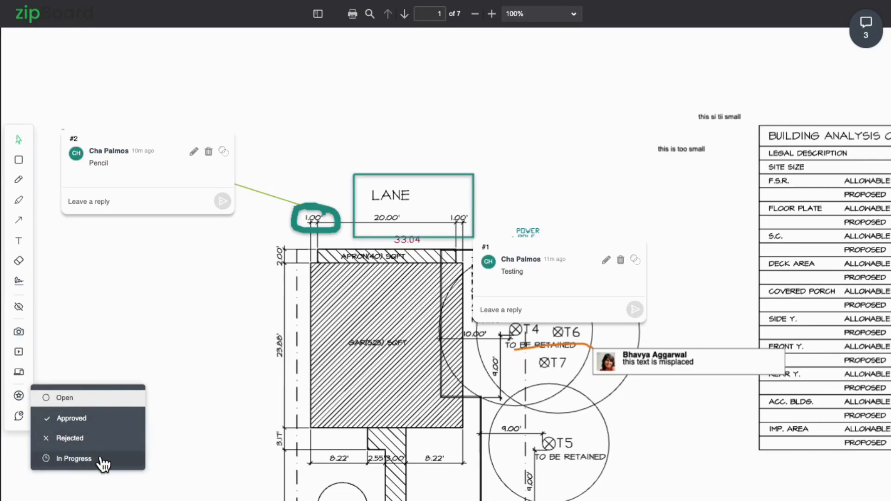
# - Disable comments on new annotations and draw a green arrow pointing up towards the garage's upper left side
pyautogui.click(20, 417)
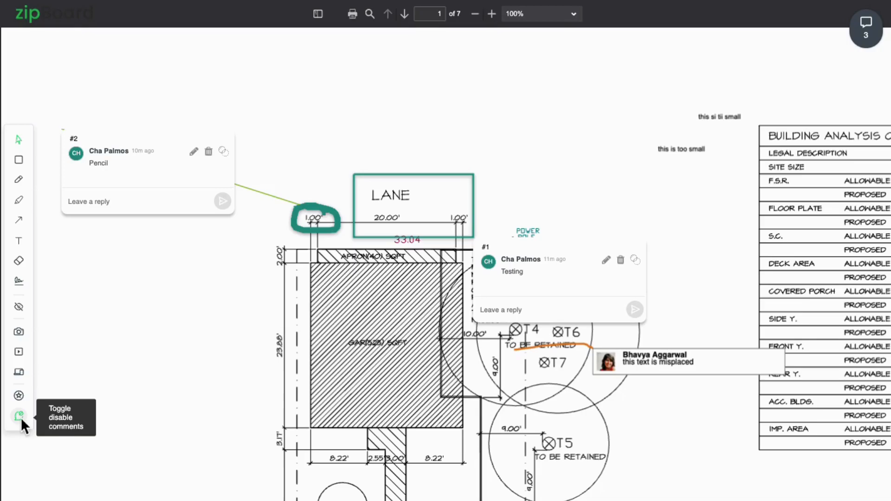
pyautogui.click(19, 221)
pyautogui.moveTo(239, 315); pyautogui.dragTo(274, 290)
pyautogui.moveTo(218, 339); pyautogui.dragTo(135, 374)
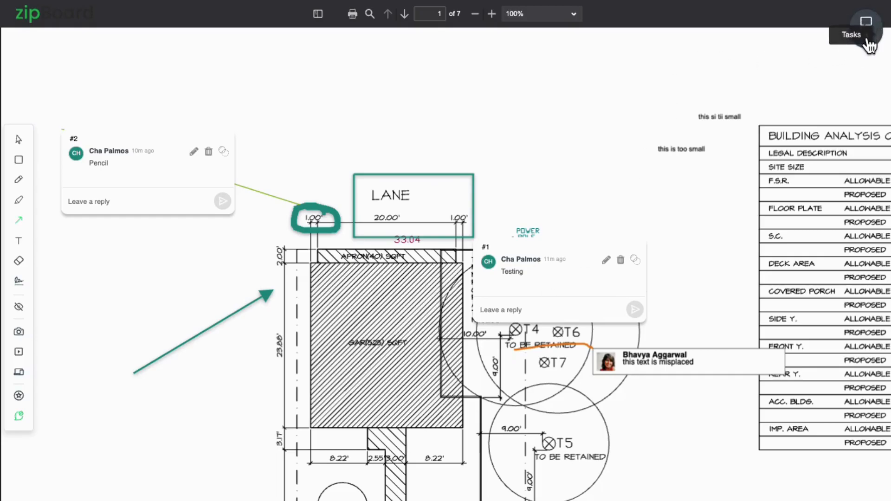
# - Review the task list and its author and source filter options, and close the list
pyautogui.click(869, 25)
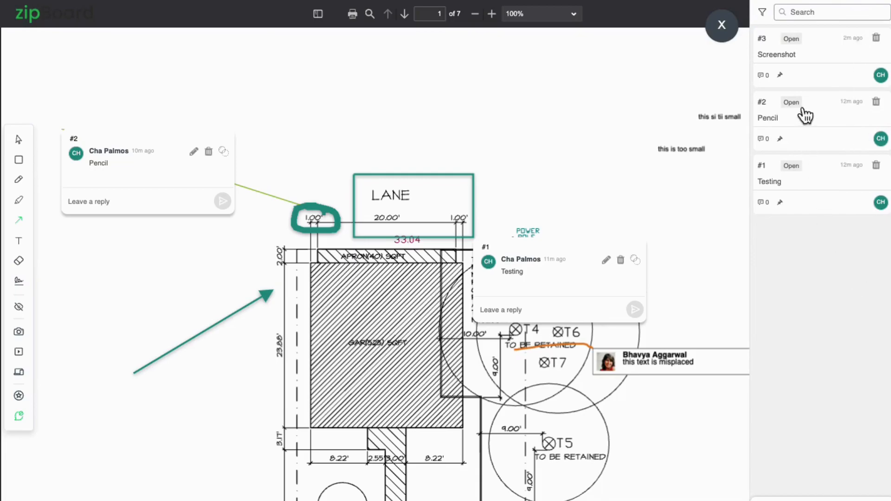
pyautogui.click(763, 13)
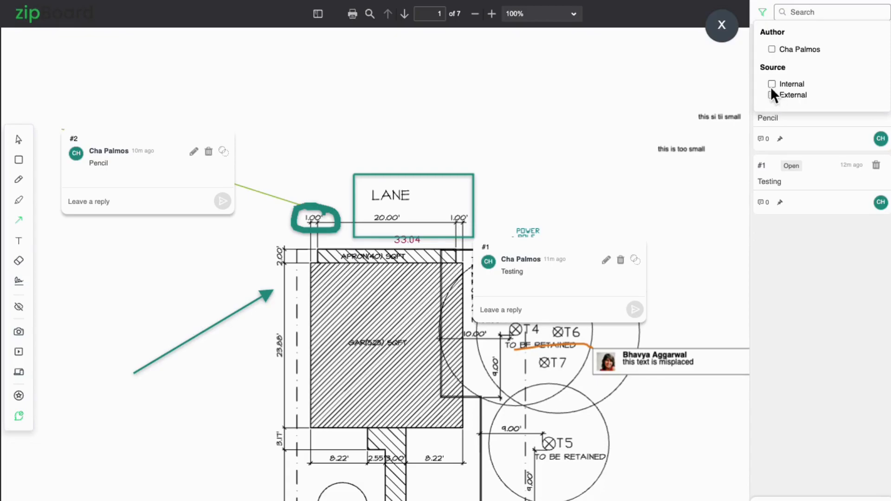
pyautogui.click(728, 34)
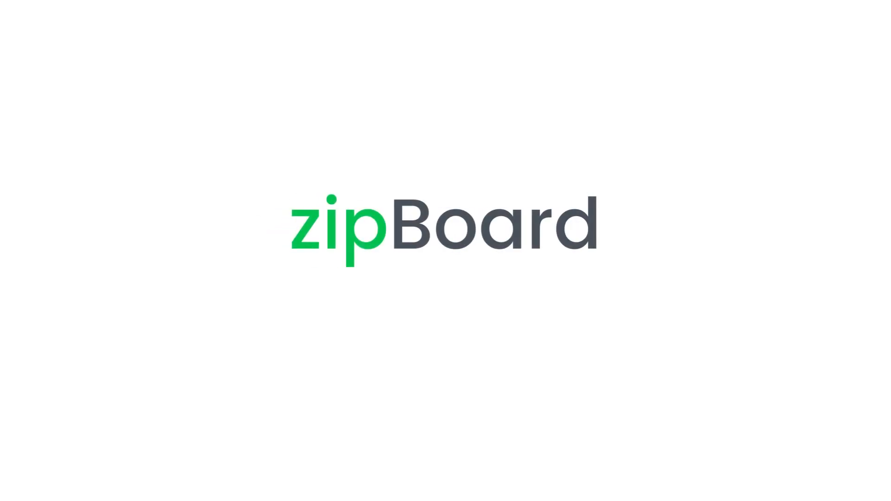